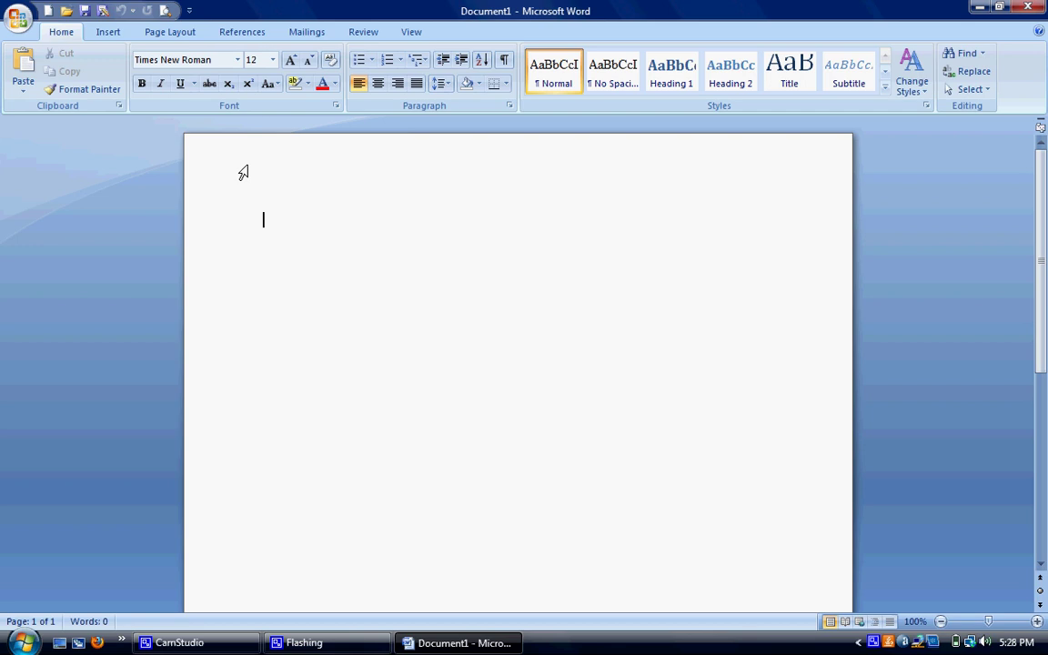
# - Set the document font to Times New Roman at size 12
pyautogui.click(238, 67)
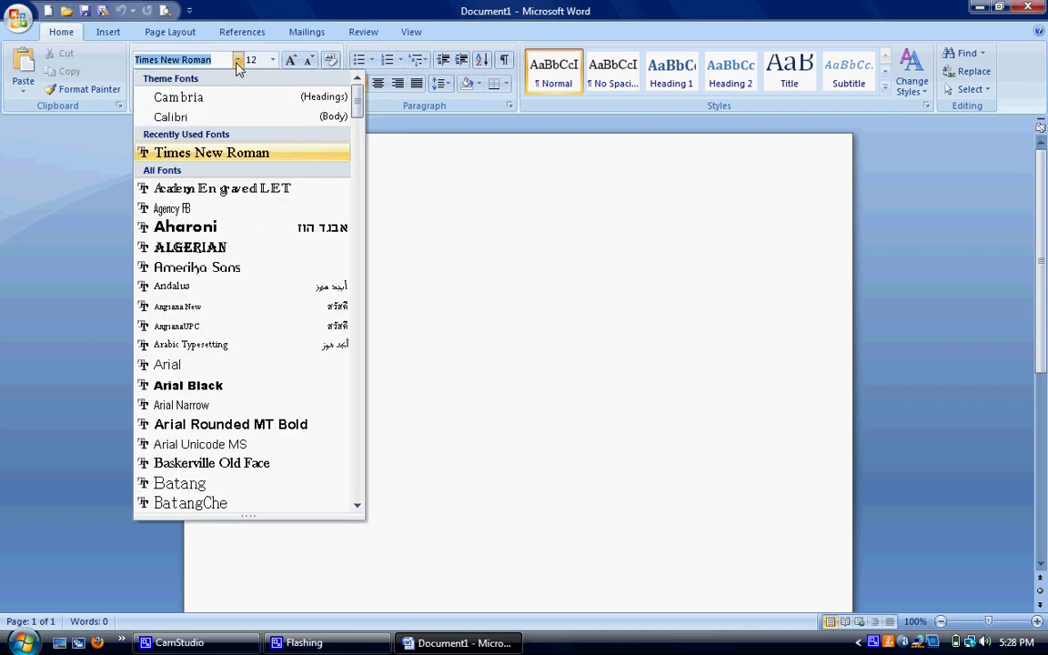
pyautogui.click(207, 153)
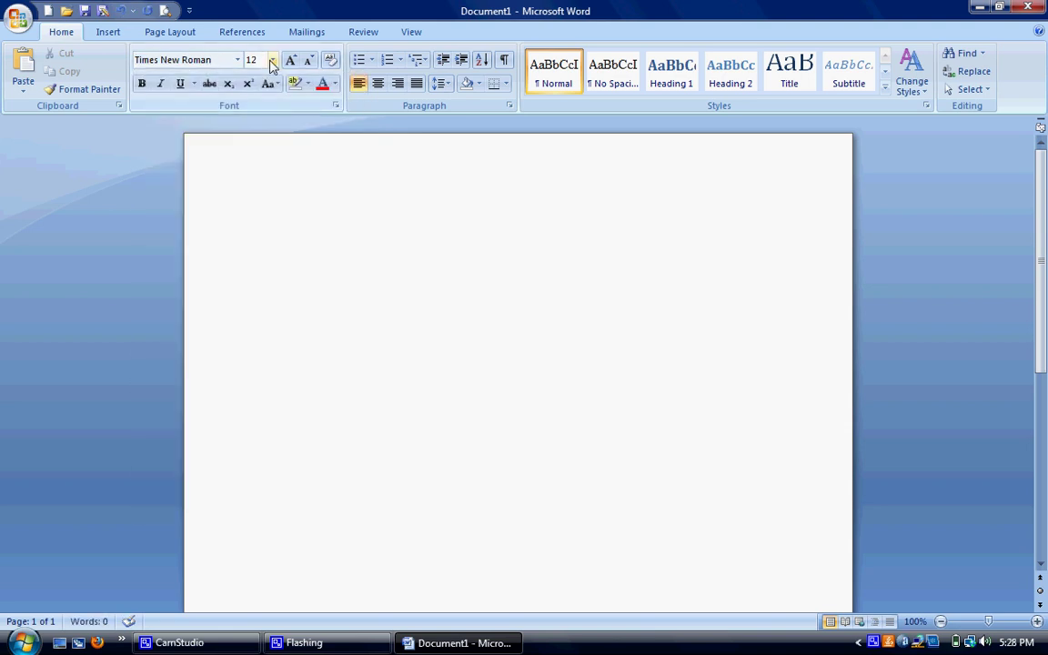
pyautogui.click(271, 65)
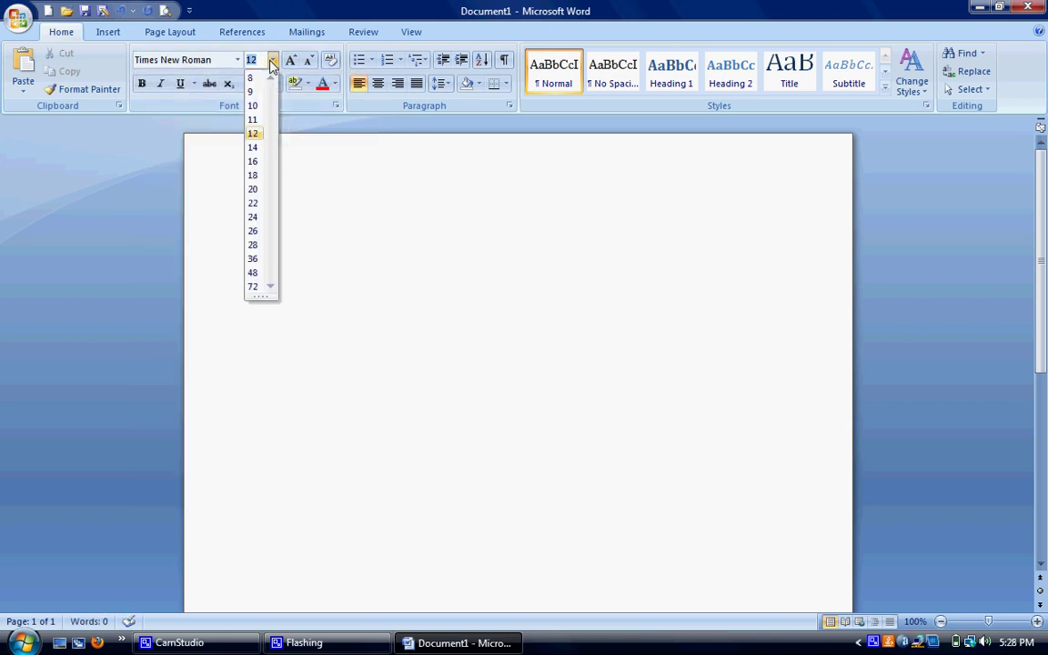
pyautogui.click(256, 135)
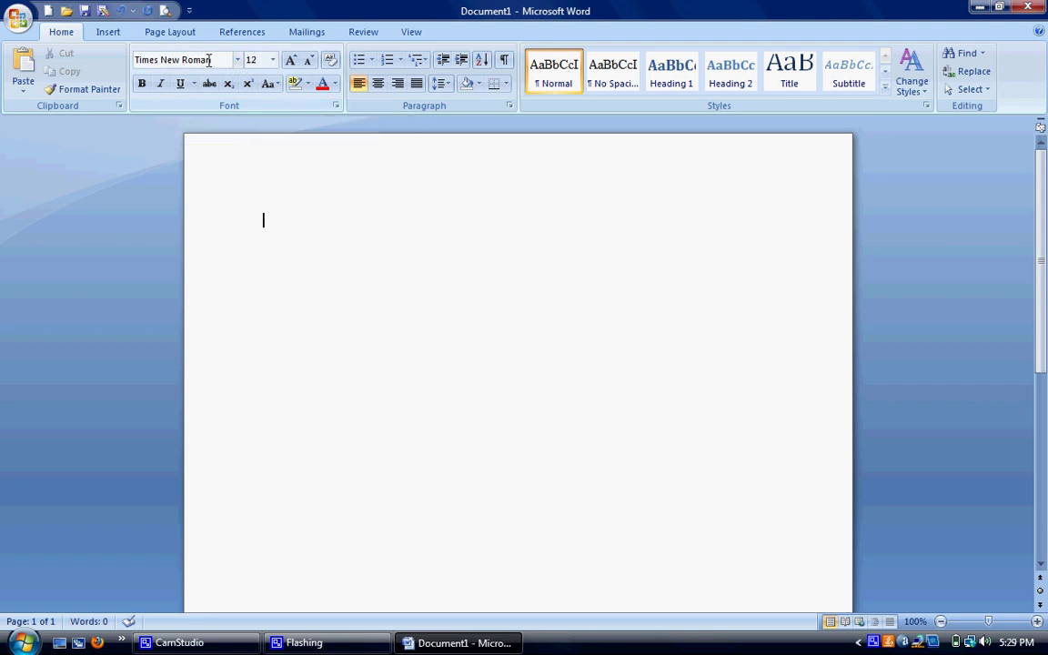
# - Apply Normal margins of 1 inch on all sides from Page Layout
pyautogui.click(110, 33)
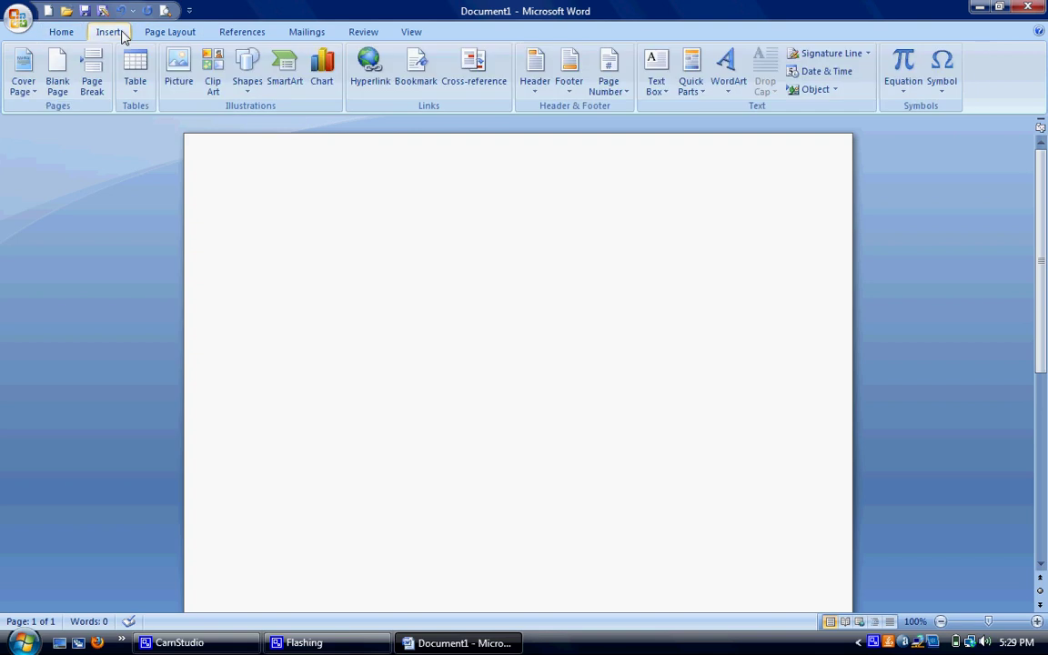
pyautogui.click(155, 34)
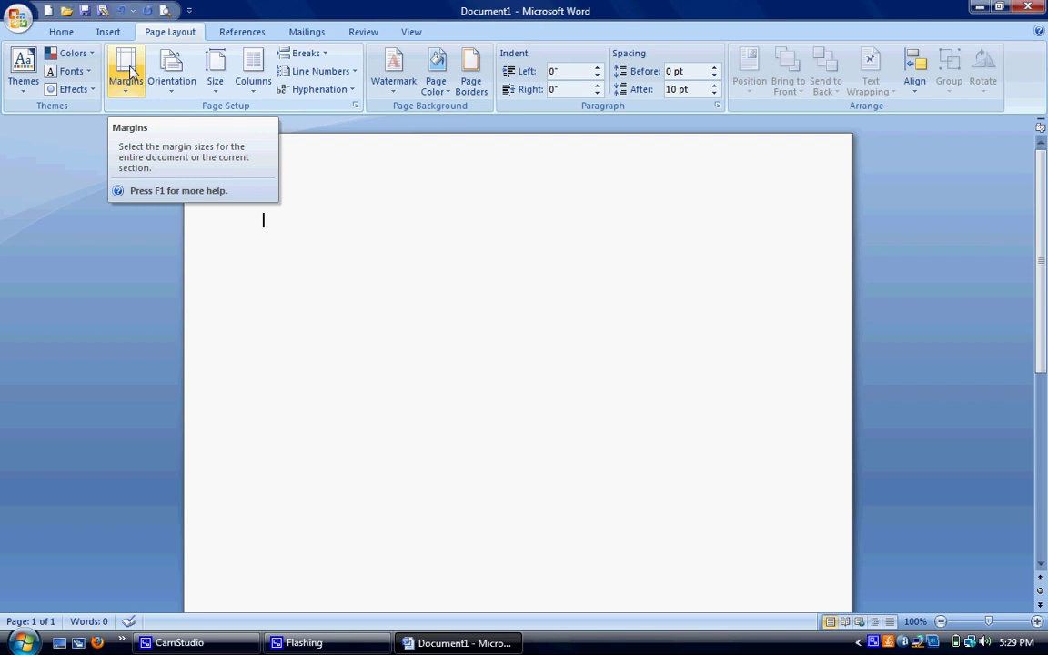
pyautogui.click(130, 72)
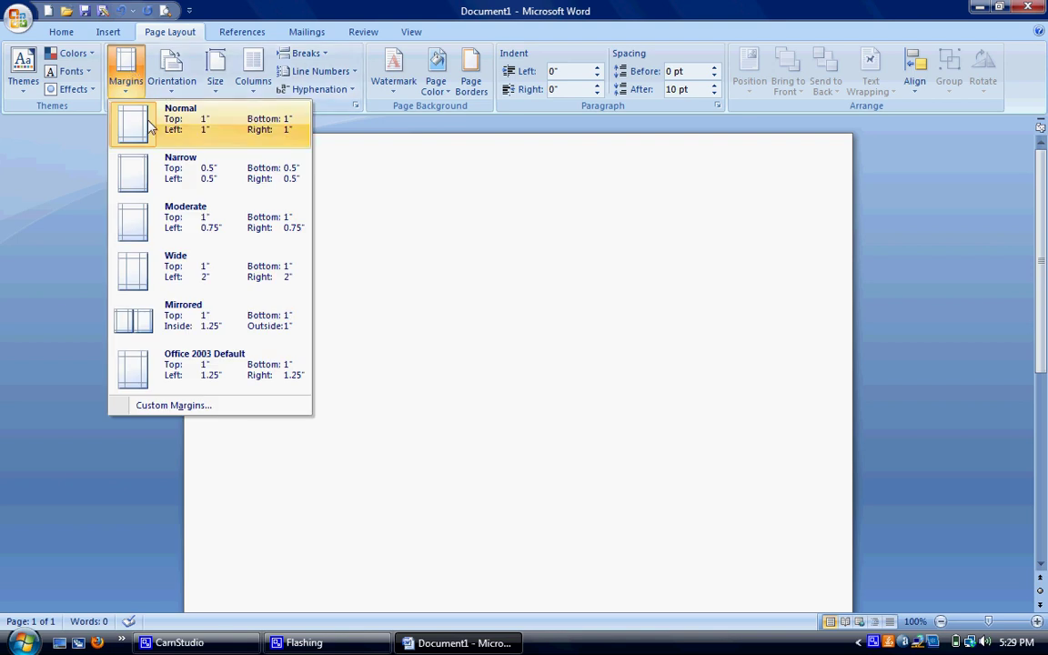
pyautogui.click(207, 123)
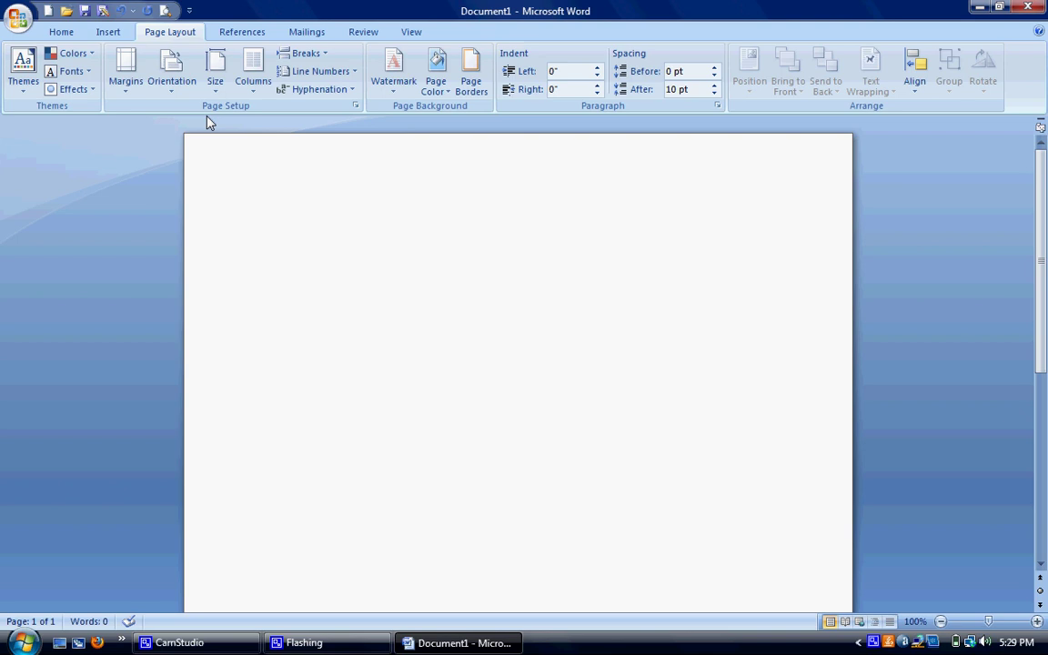
pyautogui.click(62, 32)
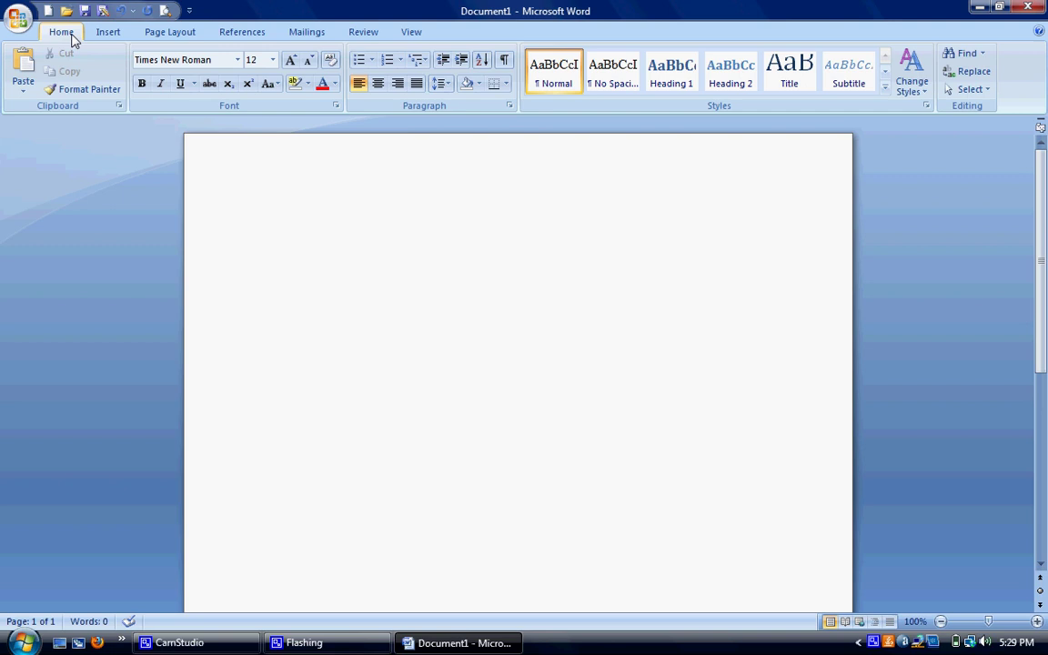
# - Type the student's name on the first line and set line spacing to 2.0
pyautogui.write('Joe P. Student')
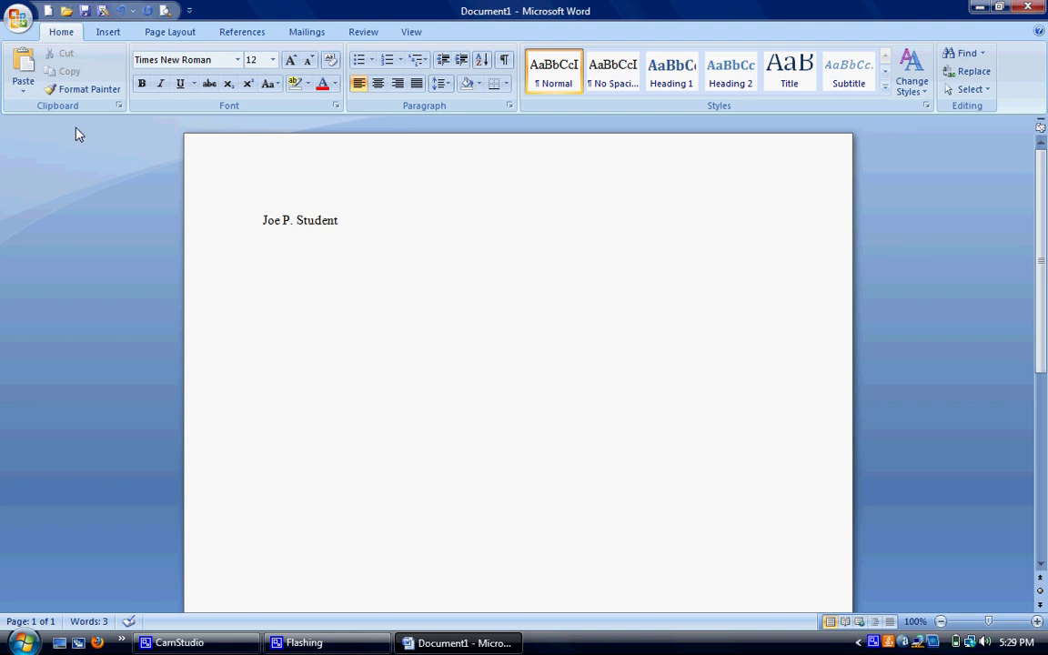
pyautogui.click(447, 85)
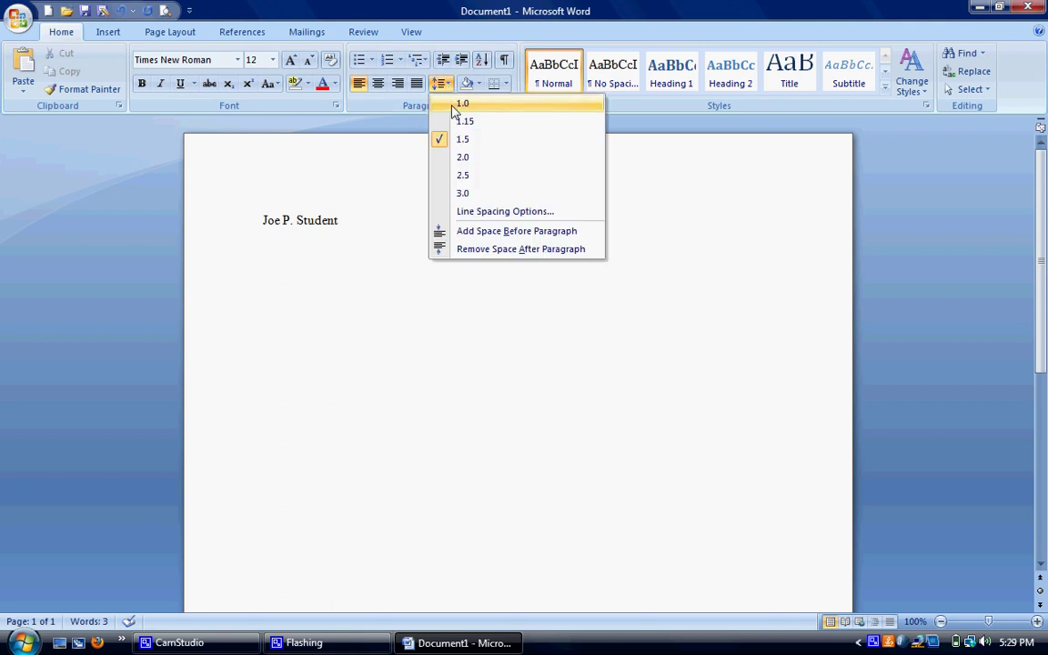
pyautogui.click(463, 159)
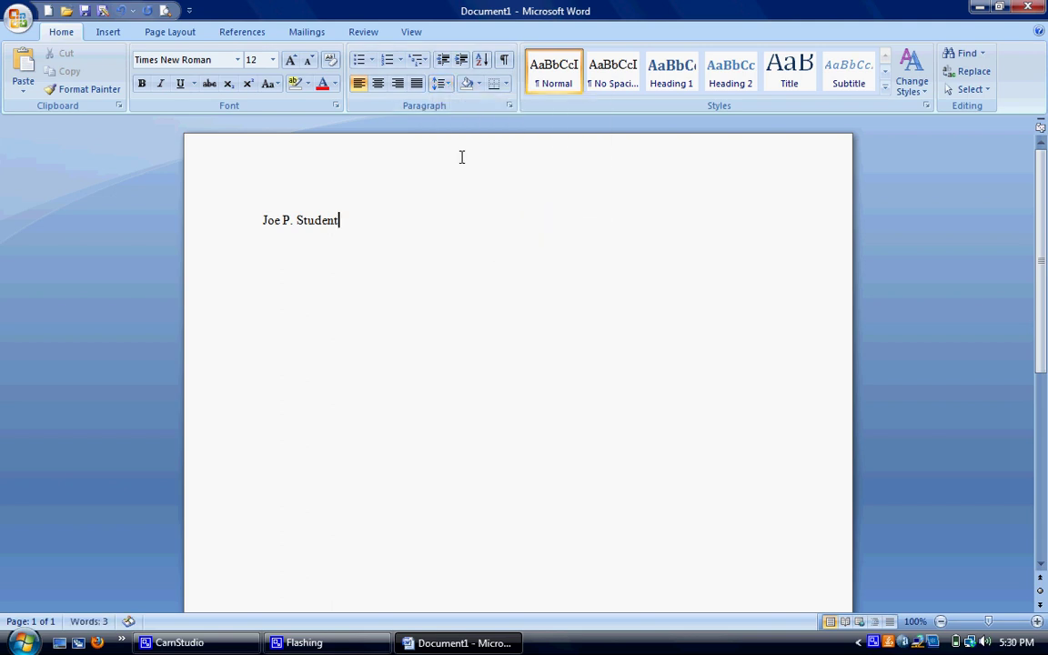
pyautogui.click(447, 83)
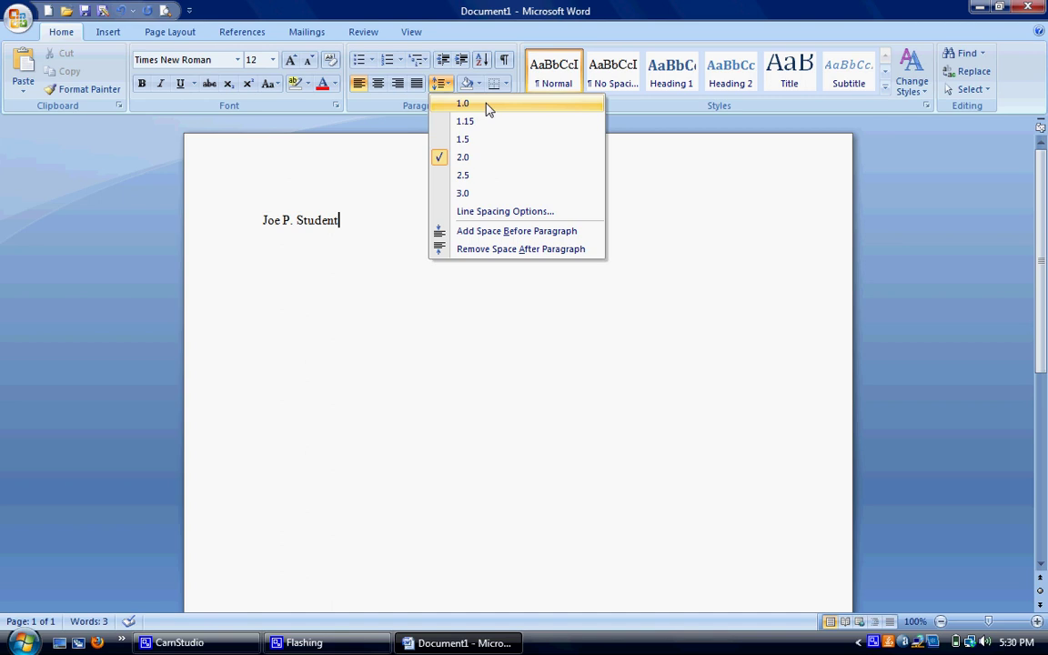
pyautogui.click(471, 160)
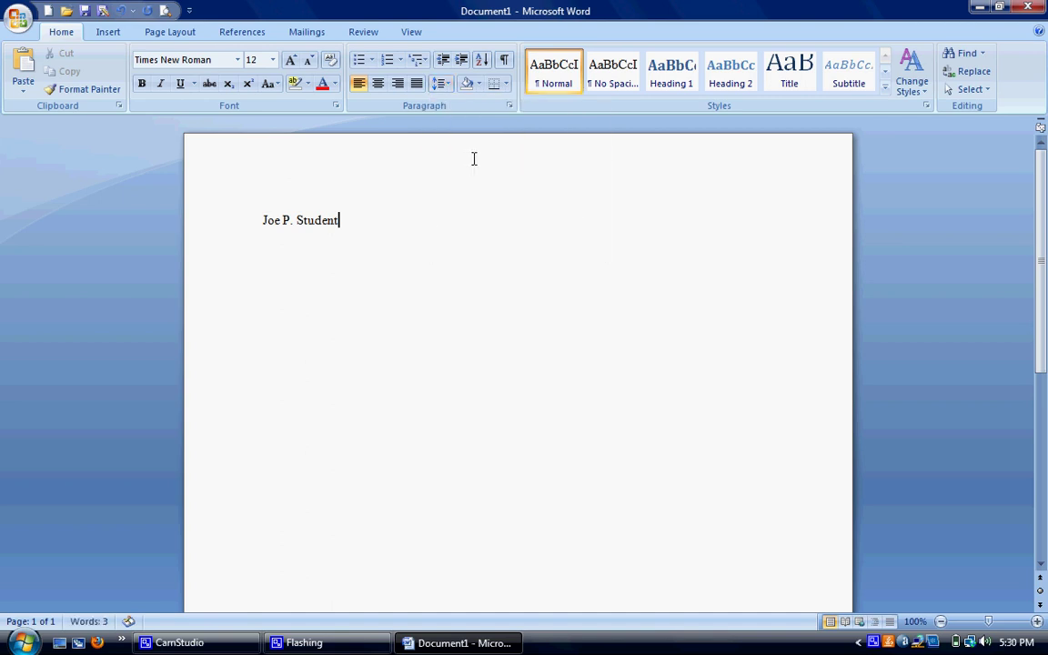
# - Turn on 'Don't add space between paragraphs of the same style' in the Paragraph dialog
pyautogui.click(510, 106)
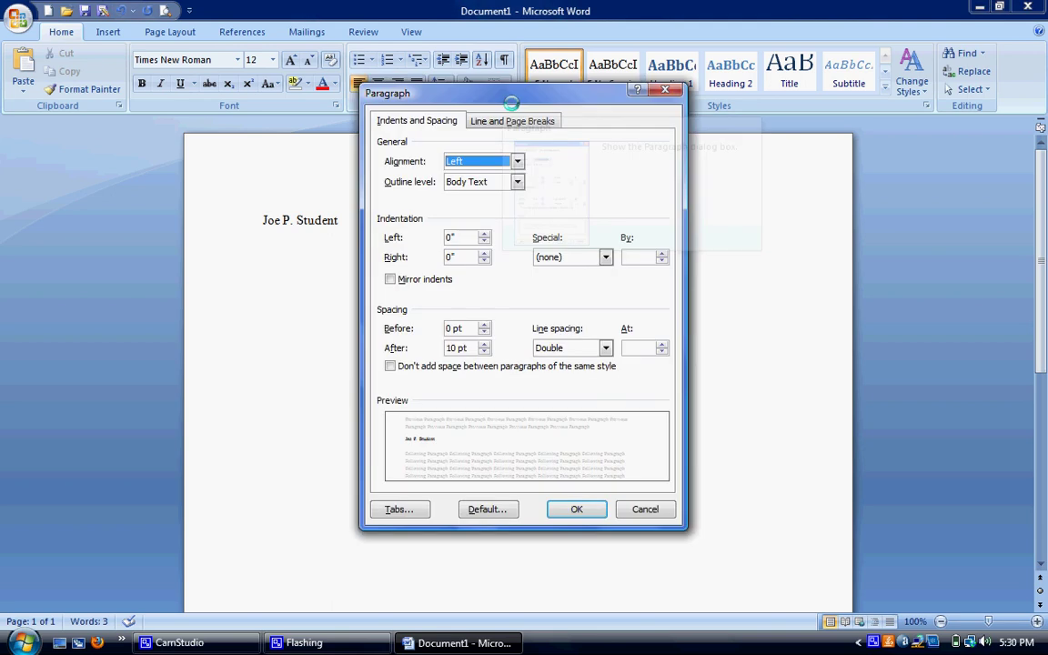
pyautogui.click(390, 367)
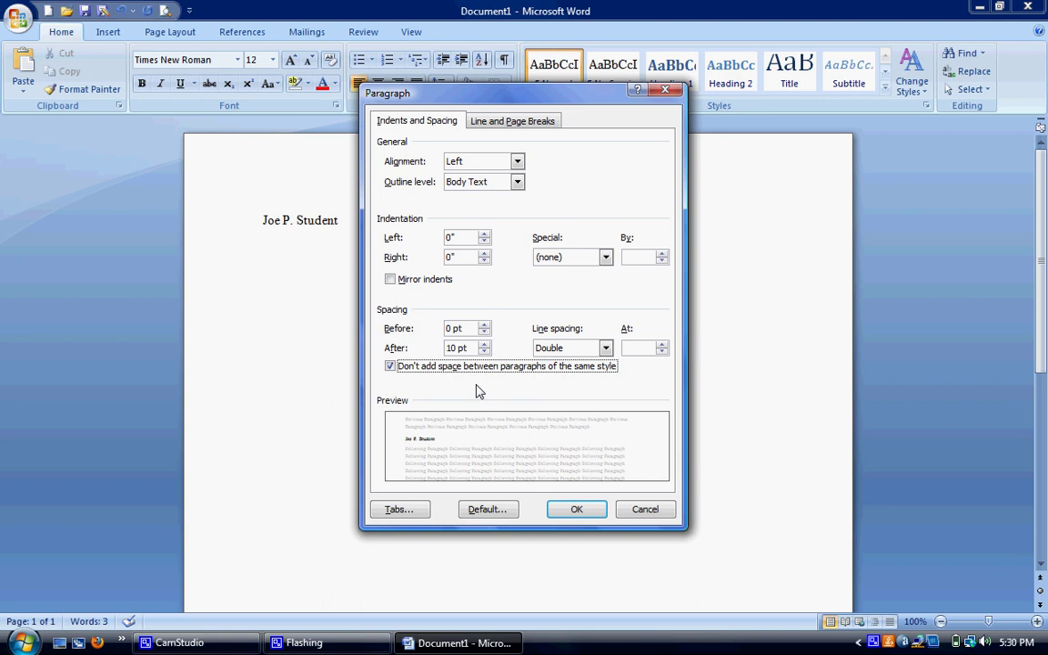
pyautogui.click(593, 517)
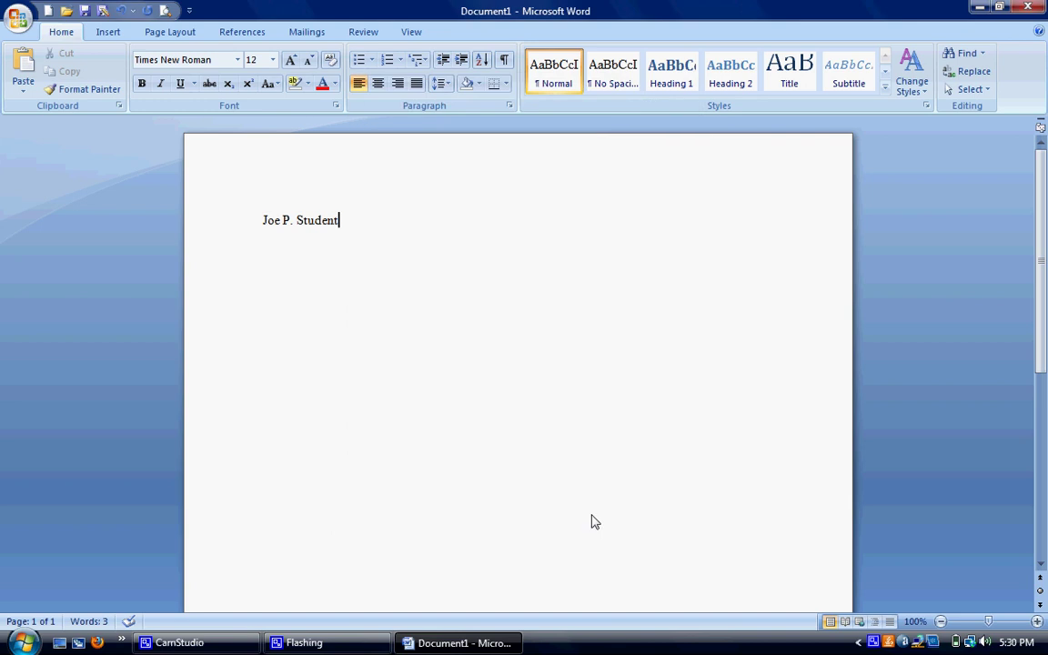
# - Add heading lines for the instructor's name, English 102 and 10 December 2009, ending on a new line
pyautogui.press('Return')
pyautogui.write('Prof. Adams')
pyautogui.press('Return')
pyautogui.write('English 102')
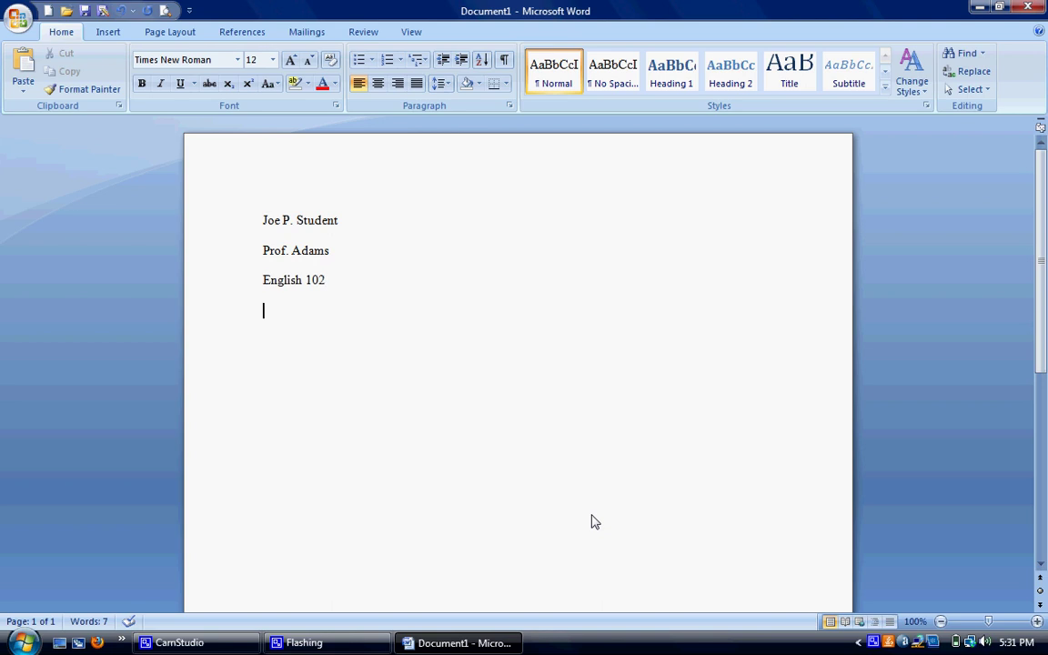
pyautogui.press('Return')
pyautogui.write('10 Dece')
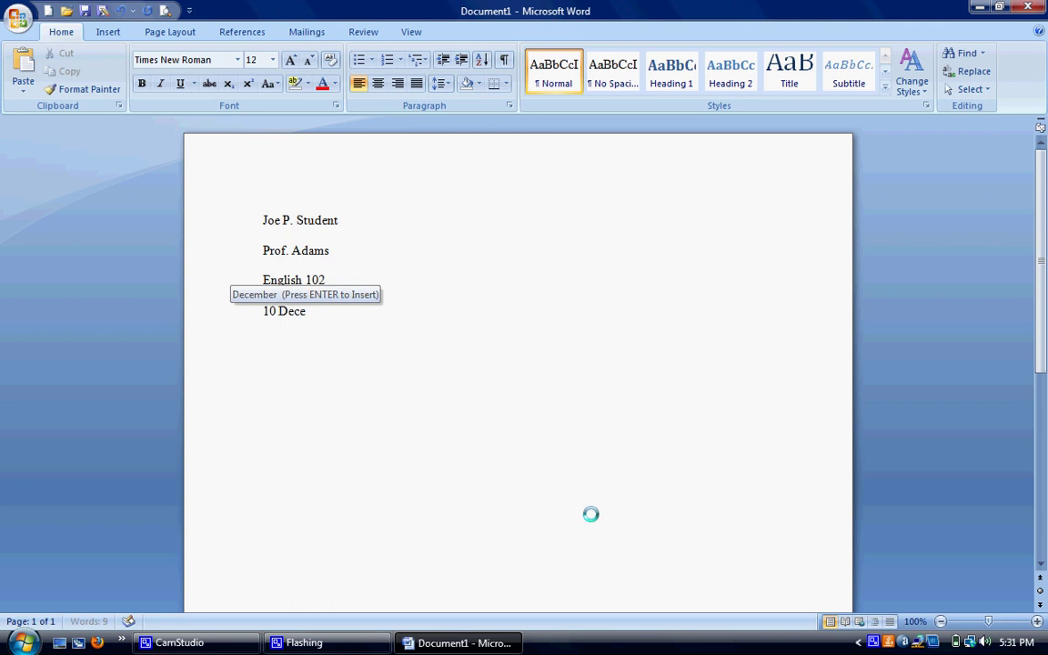
pyautogui.write('mber 2009')
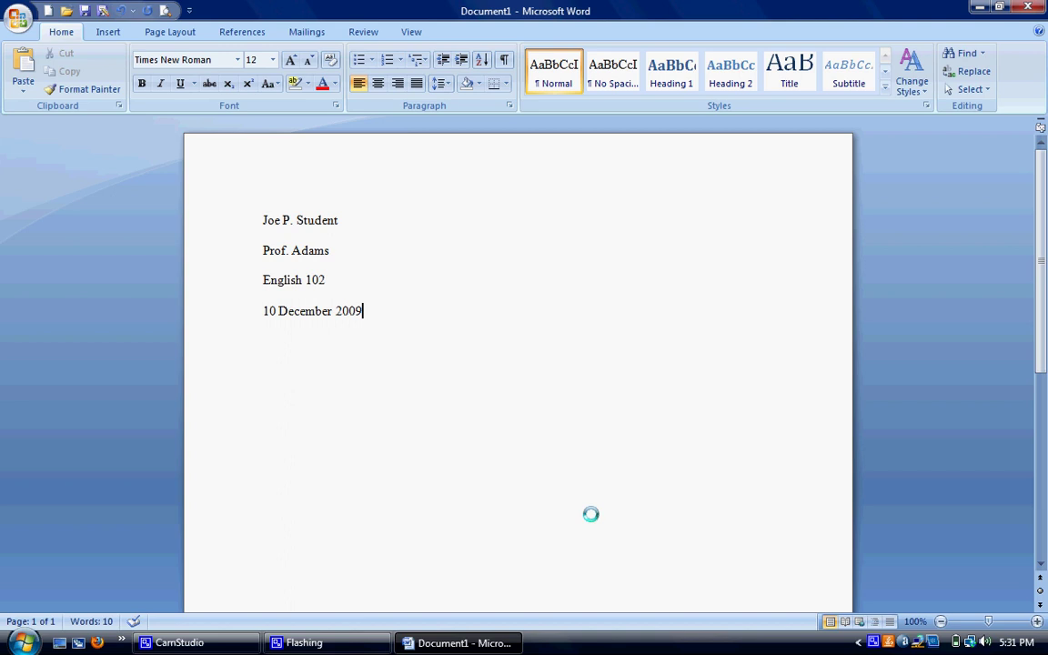
pyautogui.press('Return')
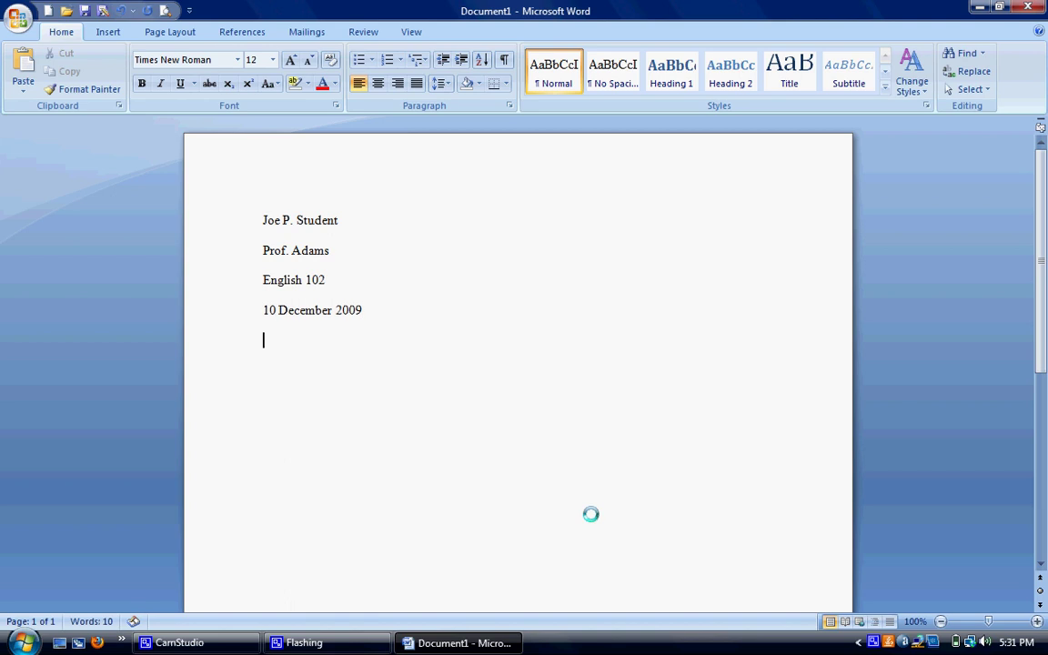
# - Add a centered line reading 'Title' below the date
pyautogui.click(378, 83)
pyautogui.write('Title')
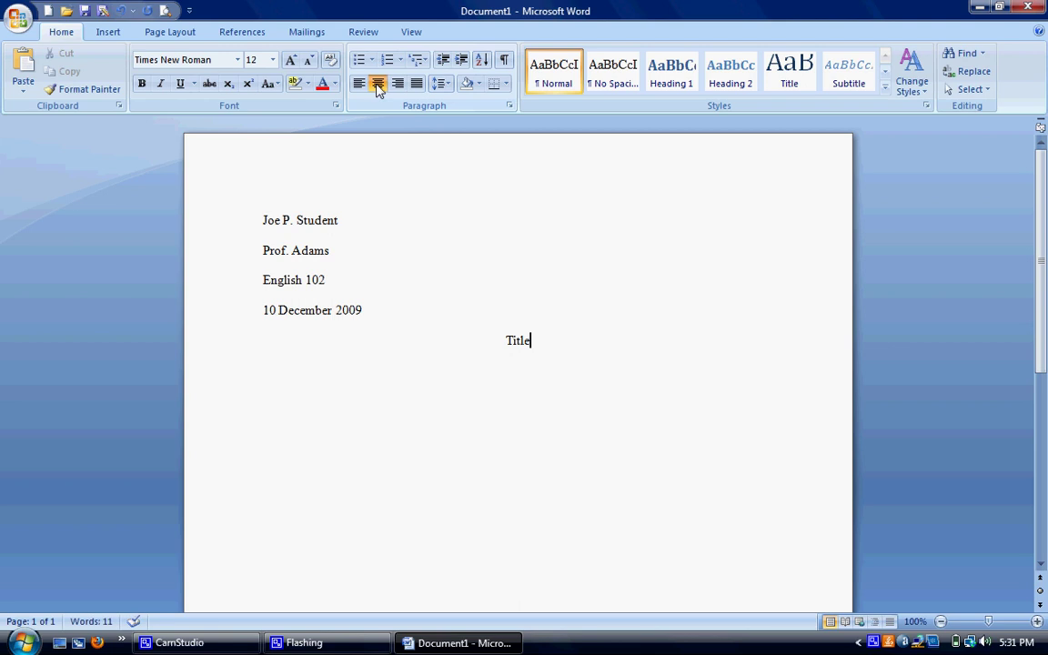
pyautogui.press('Return')
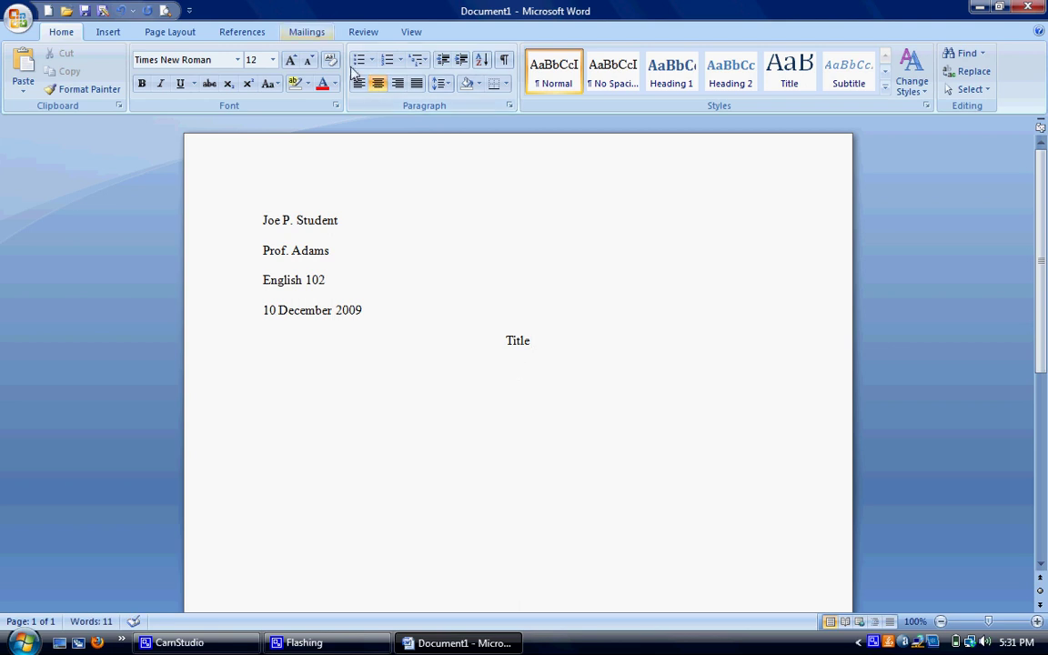
# - Start a left-aligned, tab-indented body line reading 'Your paper starts here.'
pyautogui.click(358, 84)
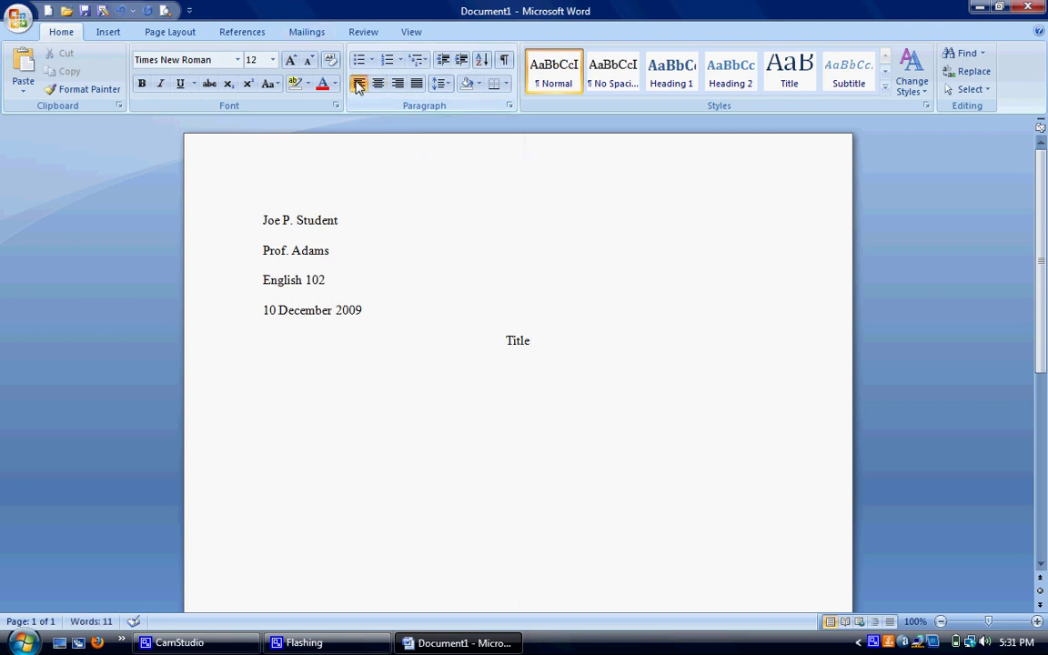
pyautogui.press('Tab')
pyautogui.write('Your paper starts')
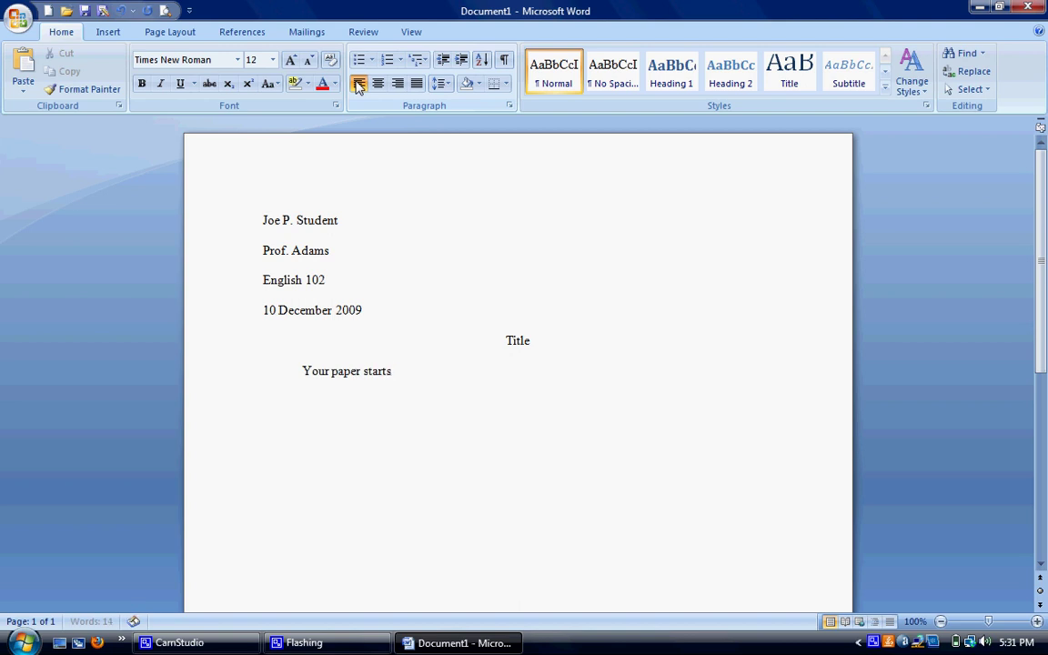
pyautogui.write(' here.')
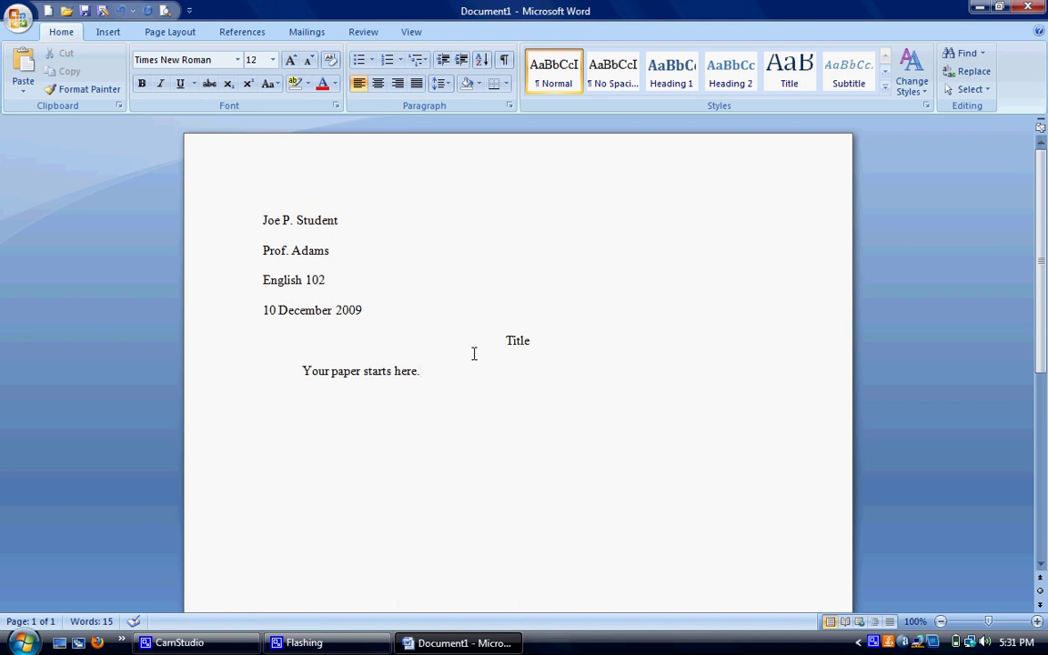
pyautogui.moveTo(491, 341); pyautogui.dragTo(541, 353)
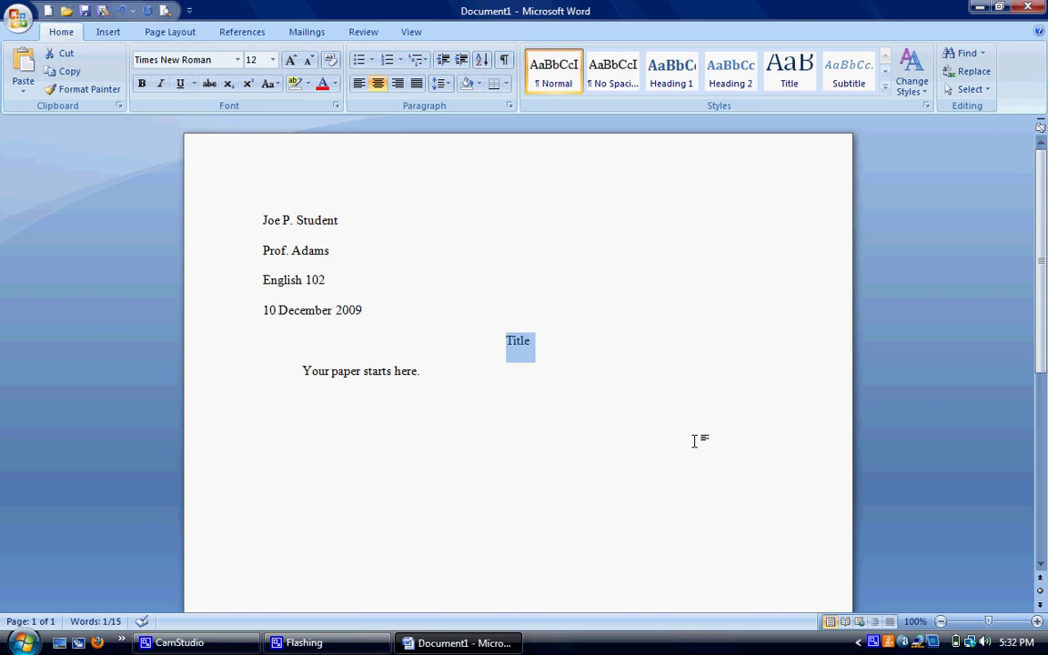
pyautogui.click(456, 367)
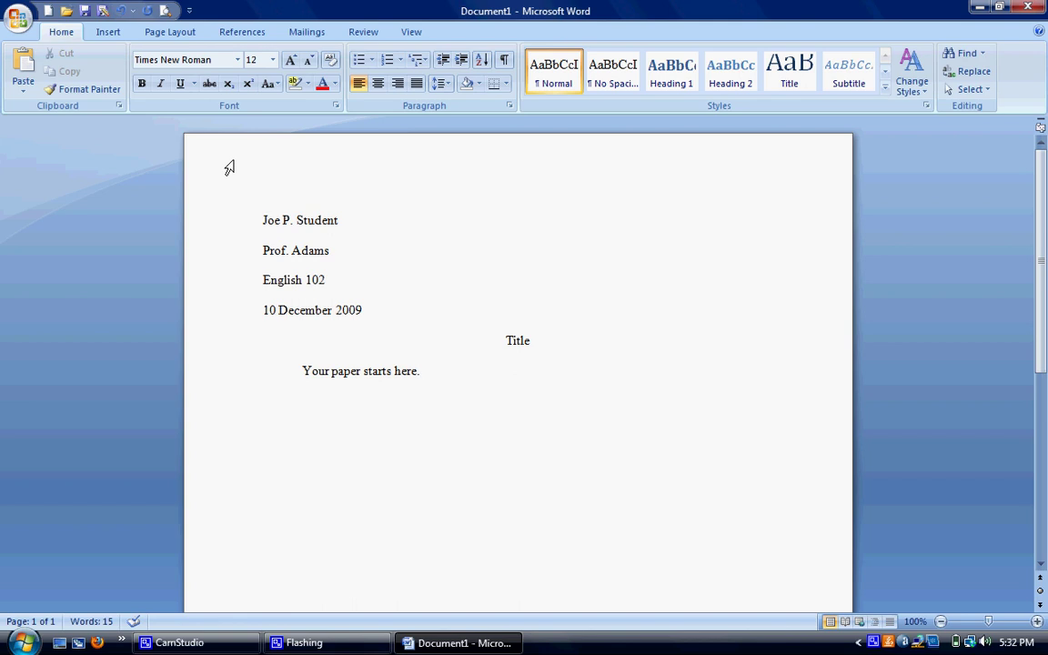
# - Insert a Plain Number 3 page number in the header, preceded by 'Last Name'
pyautogui.click(108, 31)
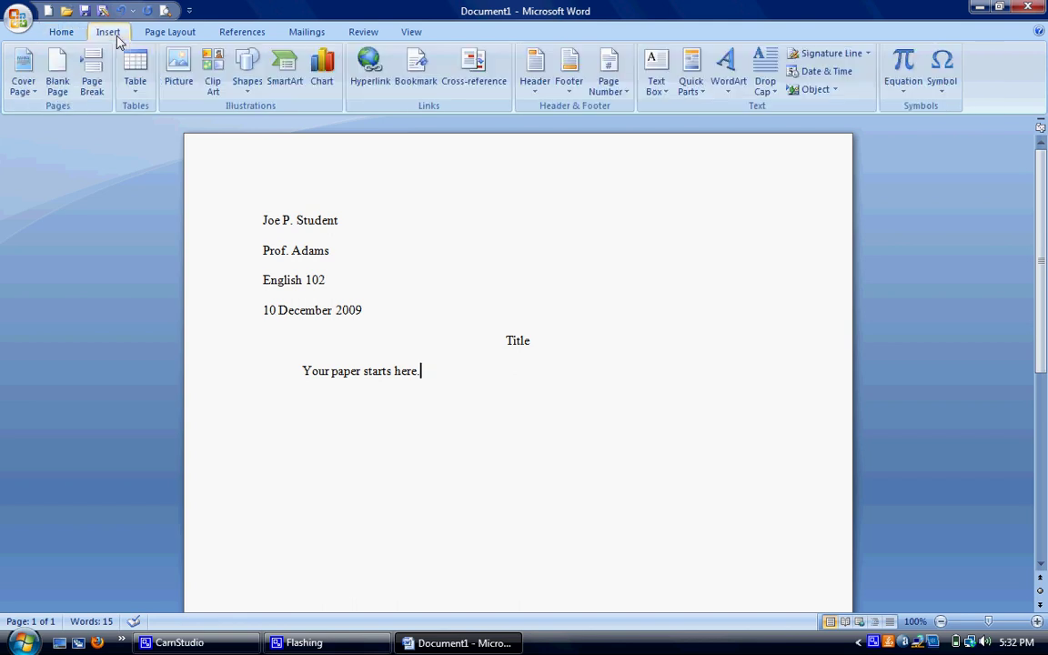
pyautogui.click(607, 73)
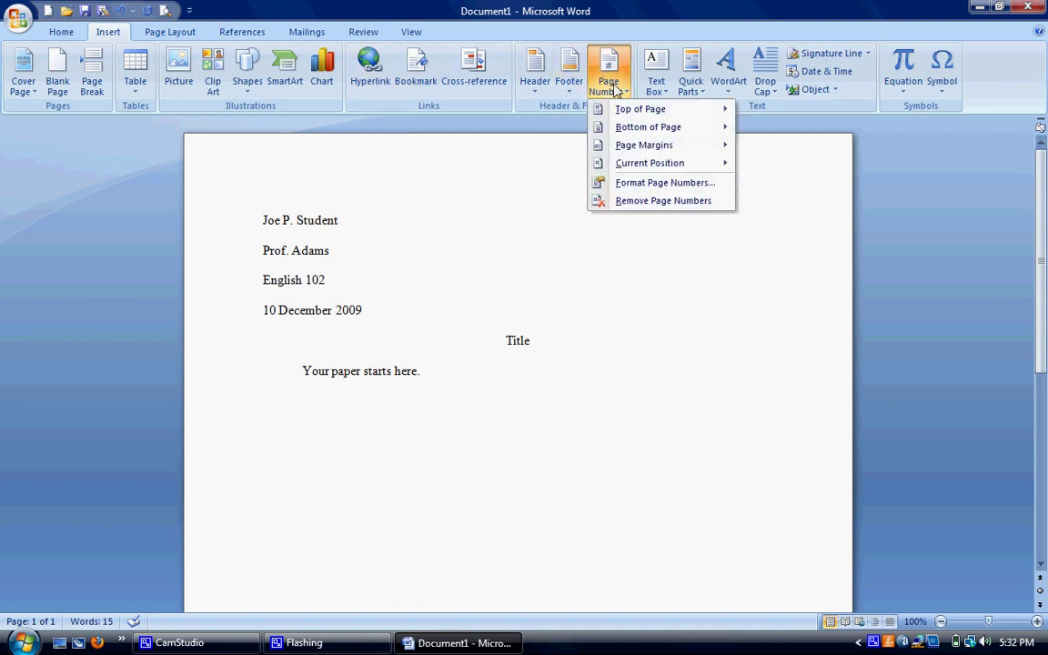
pyautogui.moveTo(620, 111)
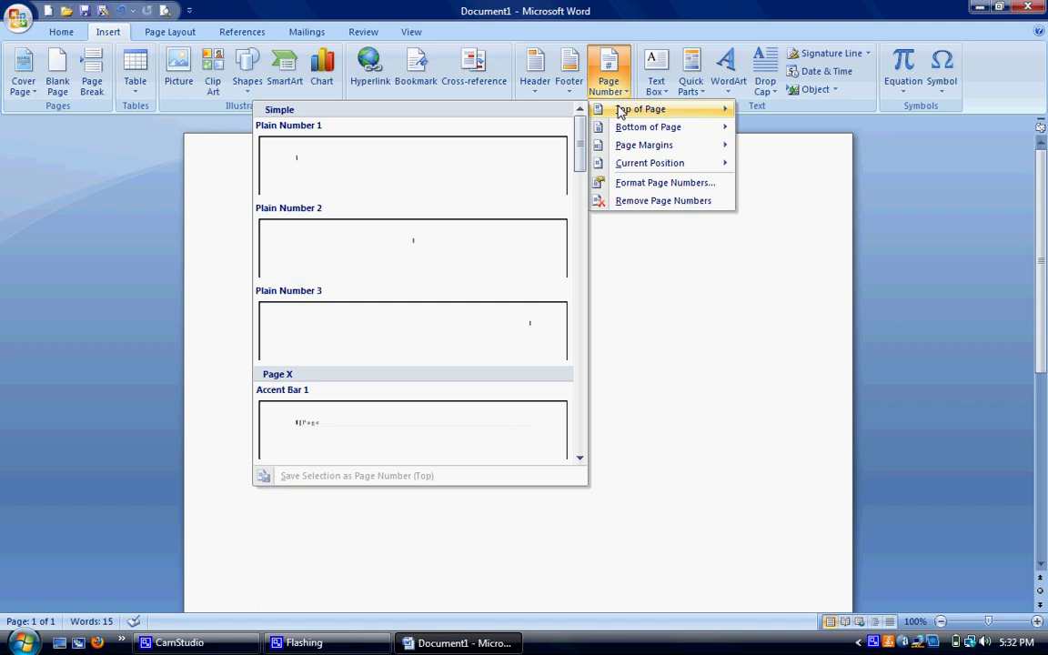
pyautogui.click(458, 326)
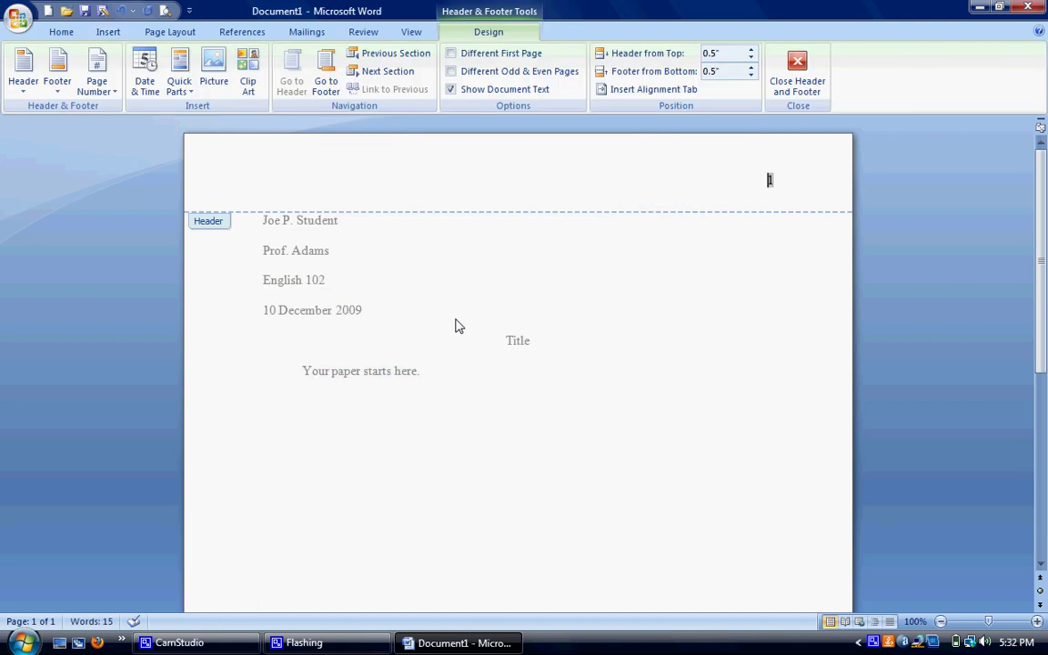
pyautogui.write('Last Name')
pyautogui.click(63, 35)
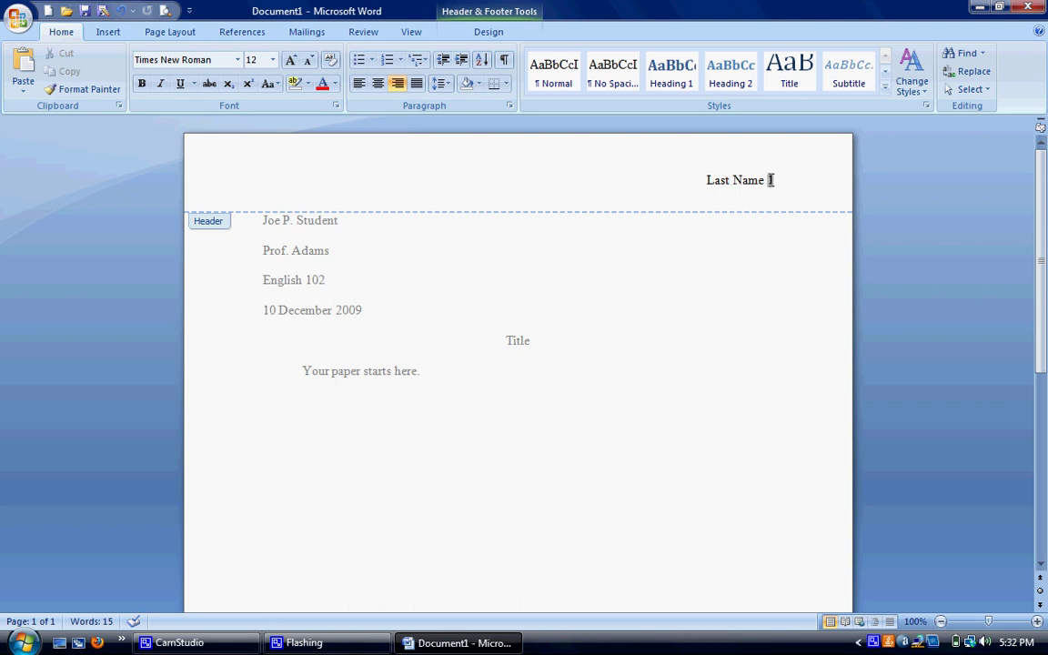
# - Leave the header, add a page break for page 2, scroll to check it, and minimize Word
pyautogui.doubleClick(747, 340)
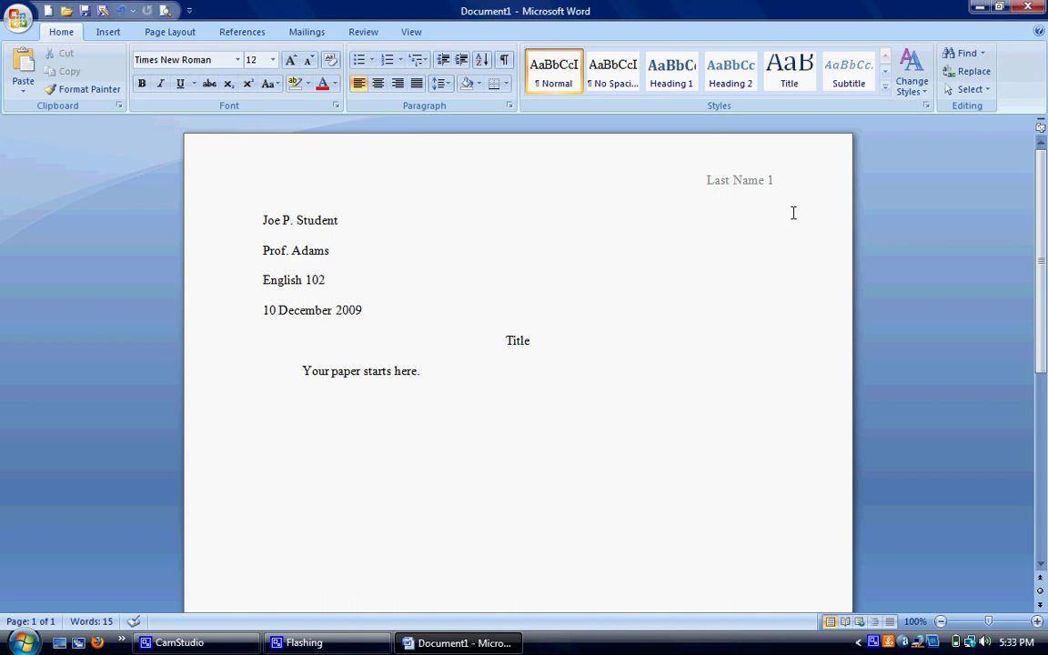
pyautogui.hotkey('ctrl', 'Return')
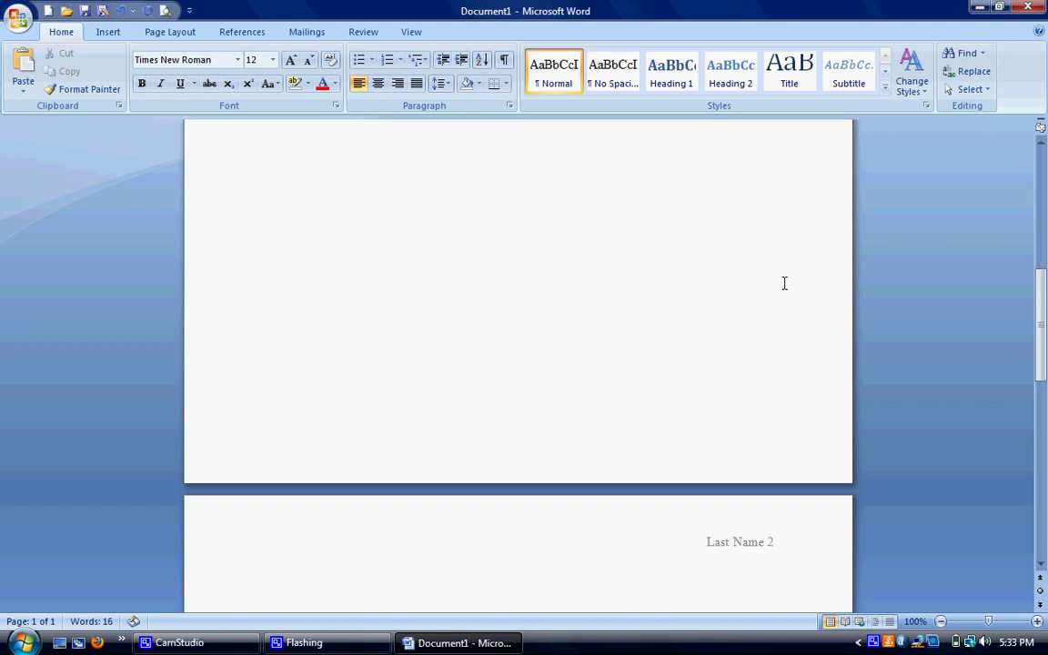
pyautogui.click(1044, 309)
pyautogui.moveTo(1044, 309); pyautogui.dragTo(1044, 364)
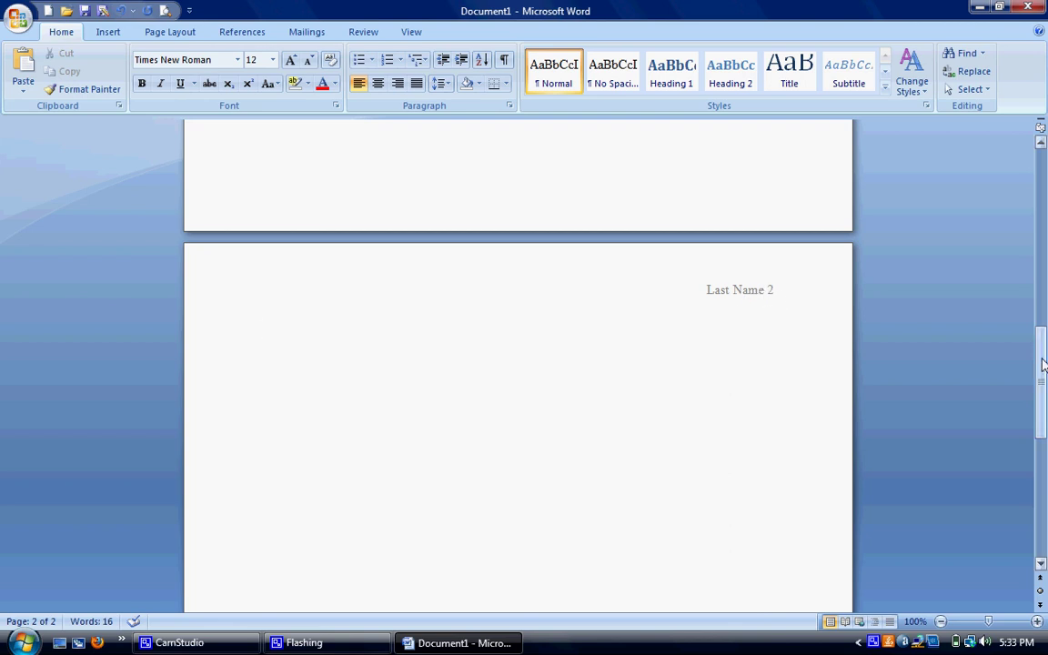
pyautogui.moveTo(1044, 359); pyautogui.dragTo(1044, 182)
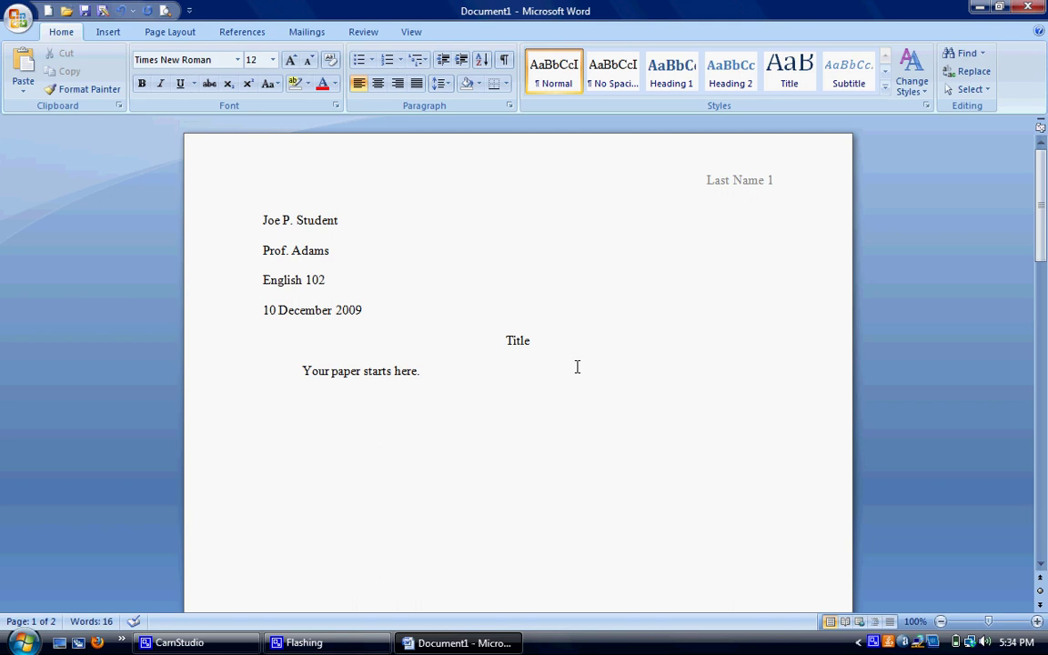
pyautogui.click(978, 8)
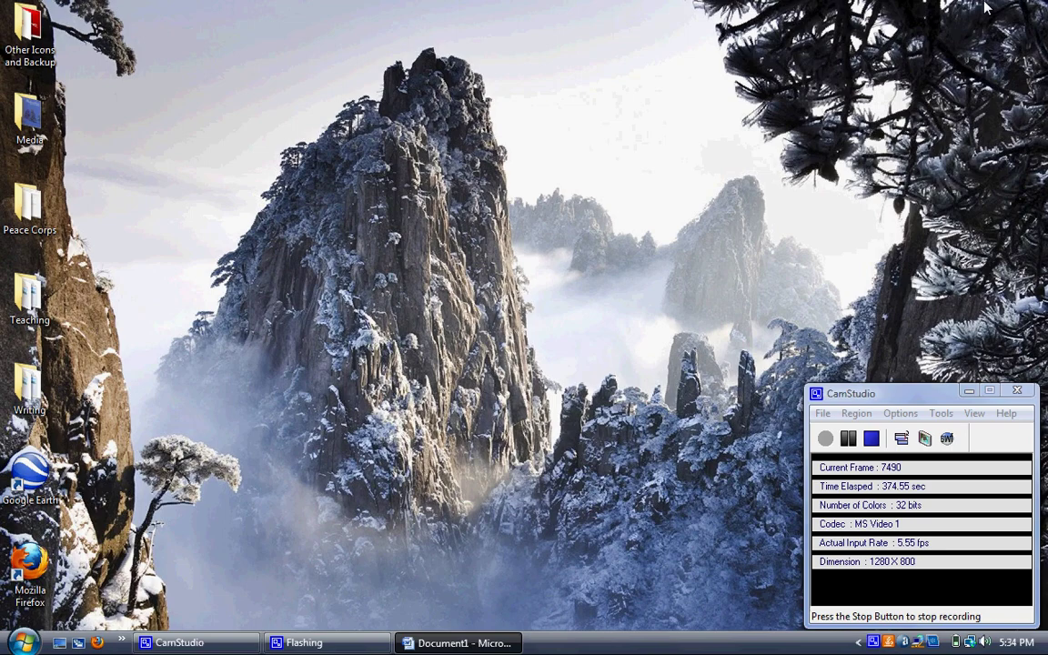